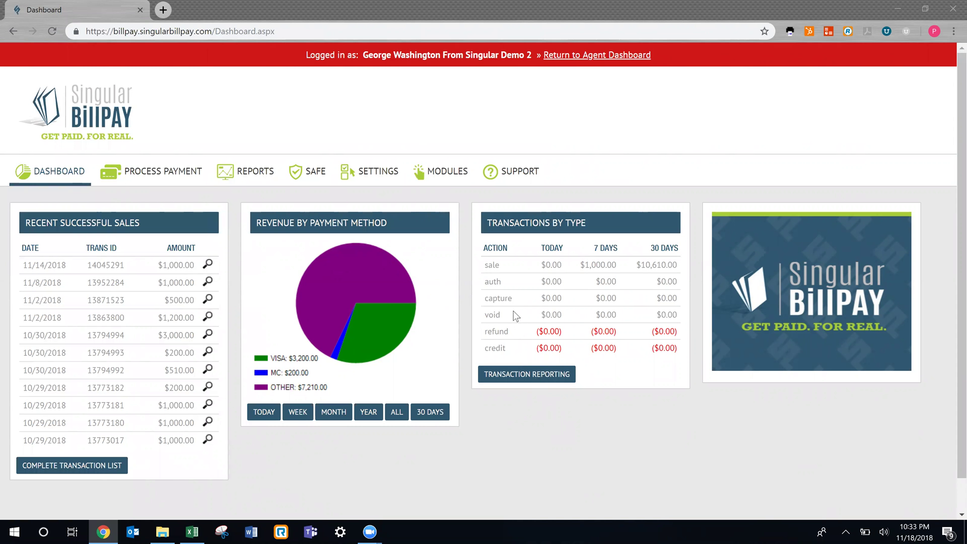
- Open the Invoice Manager module and save its Business to Consumer configuration with future scheduled payments and 15-day reminder emails enabled
{"action": "mouse_move", "coordinate": [446, 173]}
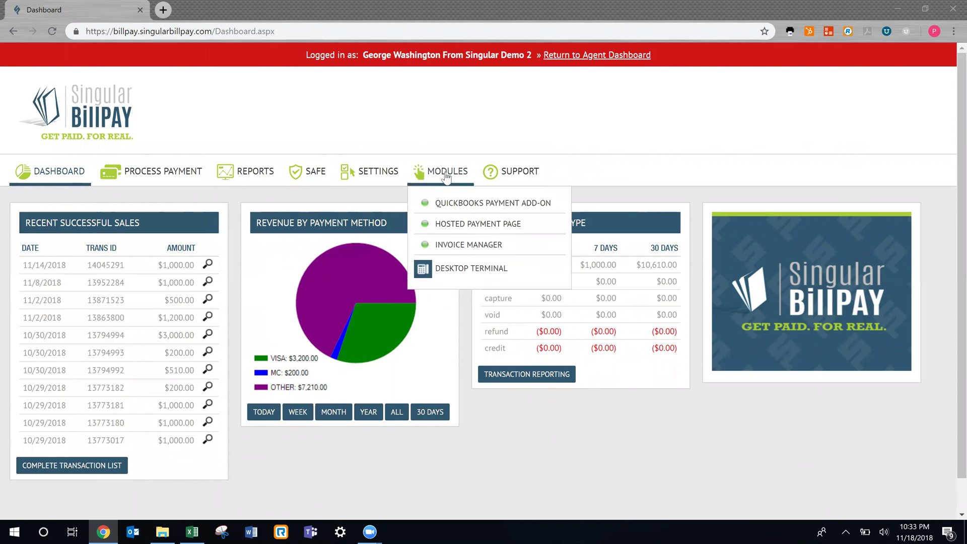
{"action": "left_click", "coordinate": [455, 247]}
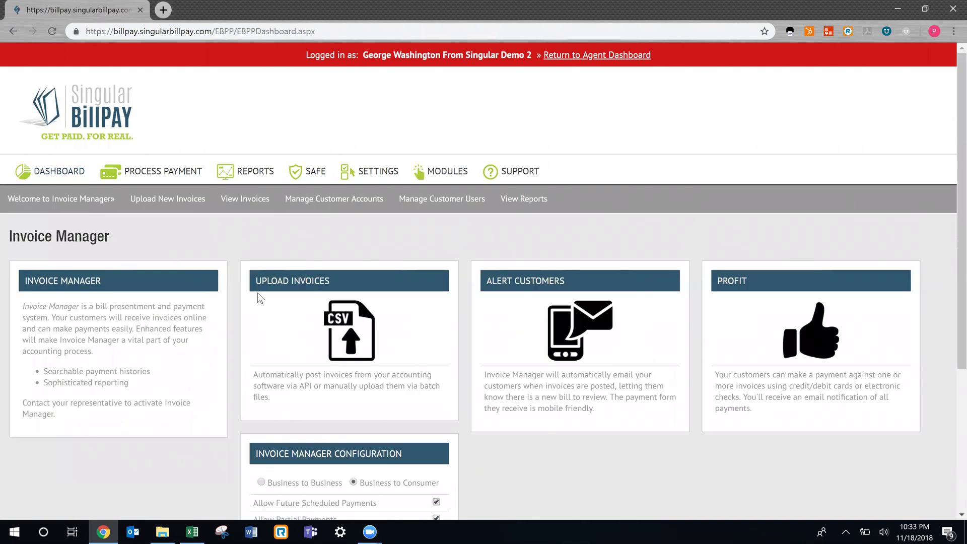
{"action": "scroll", "coordinate": [323, 356], "scroll_direction": "down", "scroll_amount": 2}
{"action": "scroll", "coordinate": [327, 360], "scroll_direction": "down", "scroll_amount": 1}
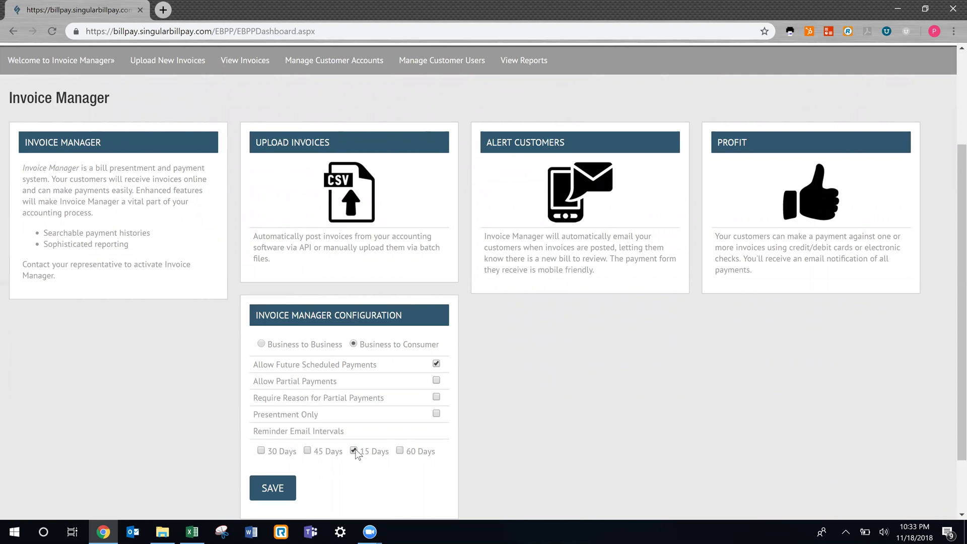
{"action": "left_click", "coordinate": [282, 491]}
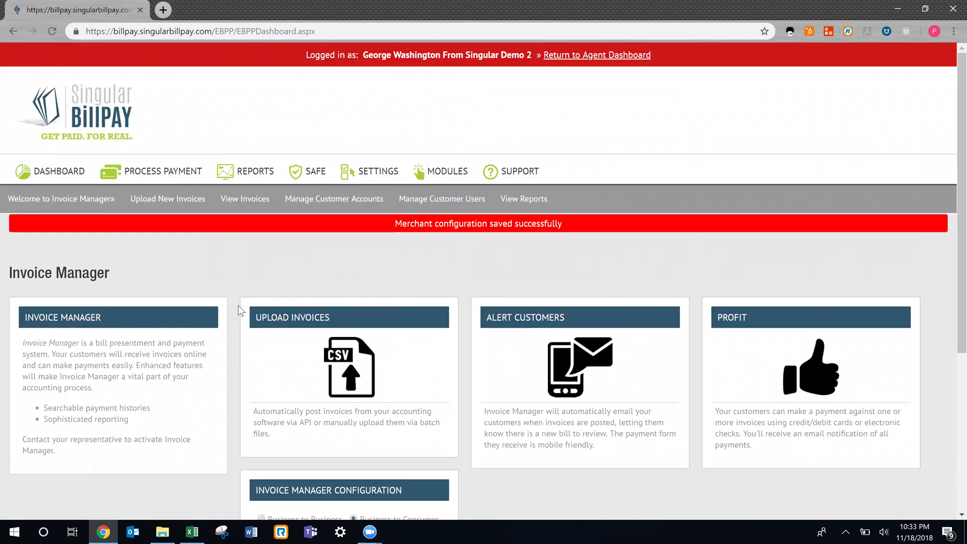
{"action": "scroll", "coordinate": [241, 311], "scroll_direction": "down", "scroll_amount": 5}
{"action": "scroll", "coordinate": [238, 308], "scroll_direction": "up", "scroll_amount": 5}
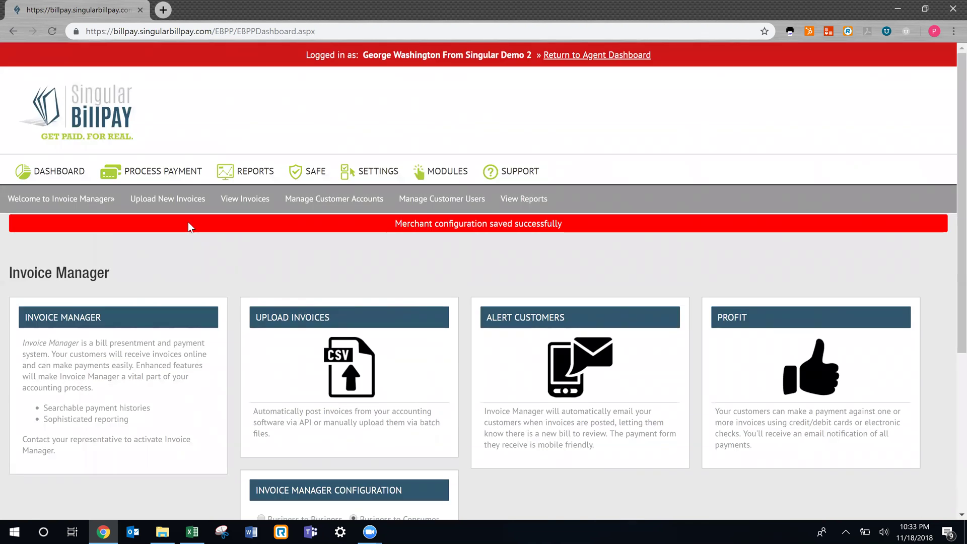
- Review the minimum required fields on the invoice upload page and compare them with the Demo Test File Format spreadsheet in Excel
{"action": "left_click", "coordinate": [170, 202]}
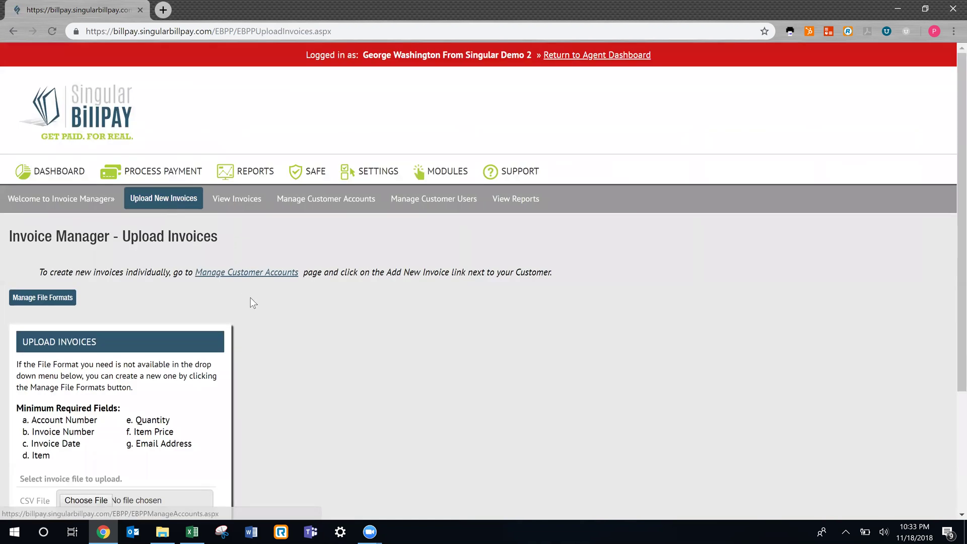
{"action": "scroll", "coordinate": [250, 297], "scroll_direction": "down", "scroll_amount": 2}
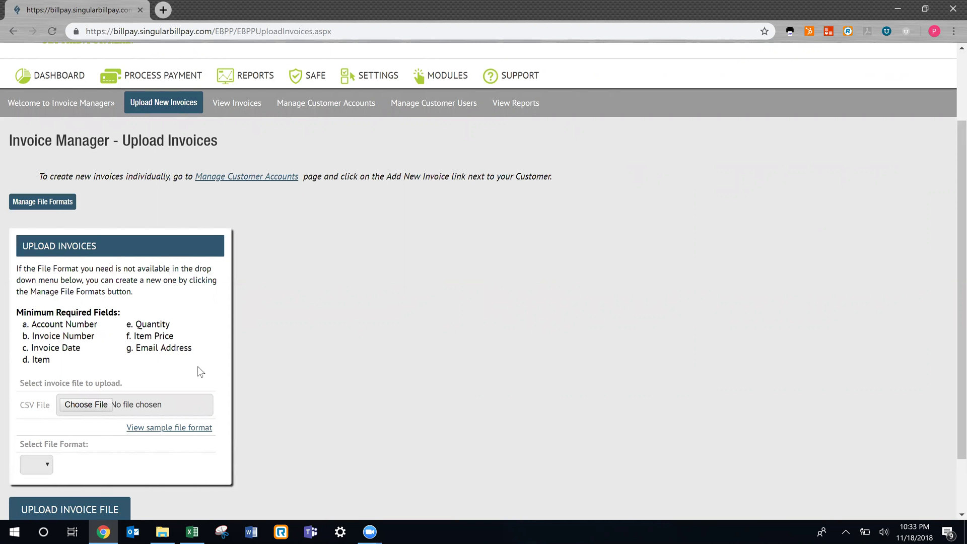
{"action": "left_click_drag", "start_coordinate": [192, 348], "coordinate": [29, 325]}
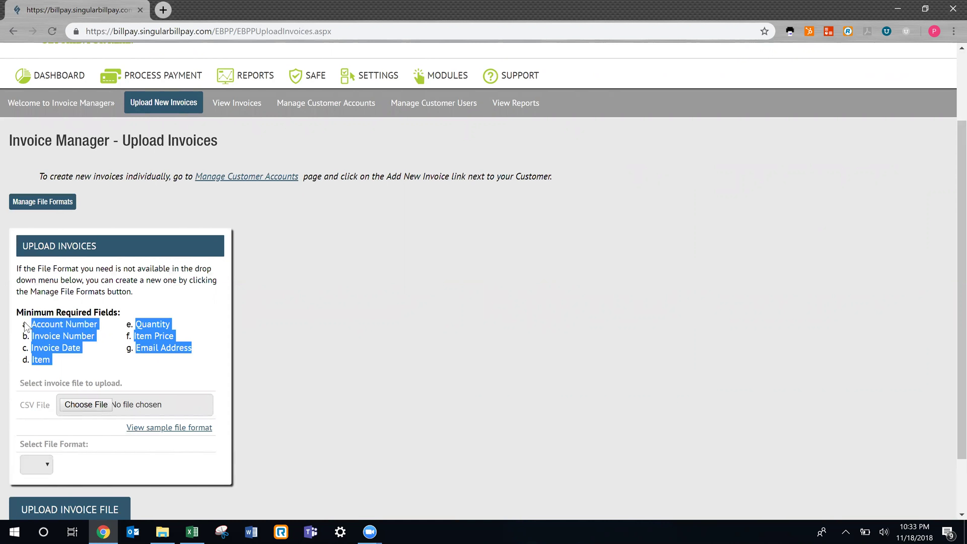
{"action": "left_click", "coordinate": [211, 361]}
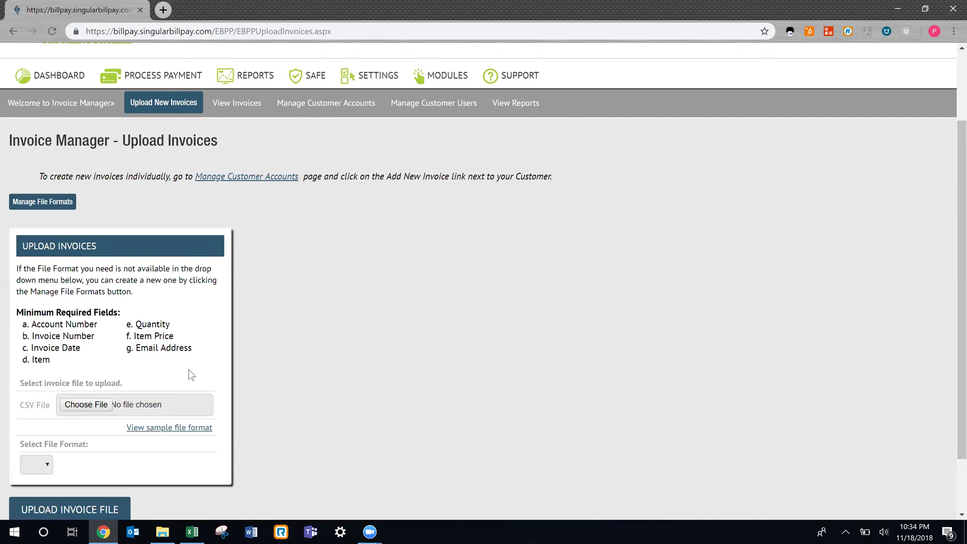
{"action": "left_click_drag", "start_coordinate": [173, 358], "coordinate": [110, 339]}
{"action": "left_click", "coordinate": [111, 339]}
{"action": "left_click", "coordinate": [192, 532]}
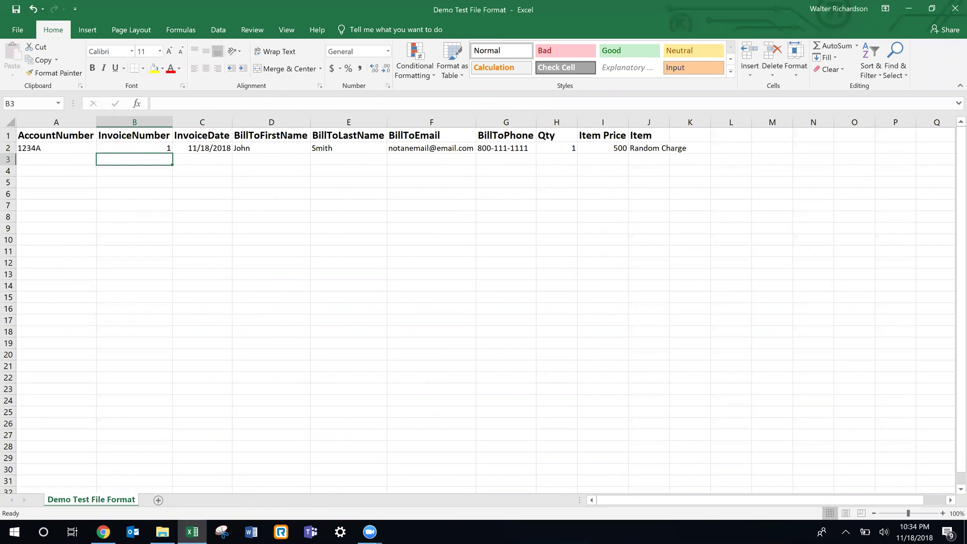
{"action": "left_click", "coordinate": [104, 531]}
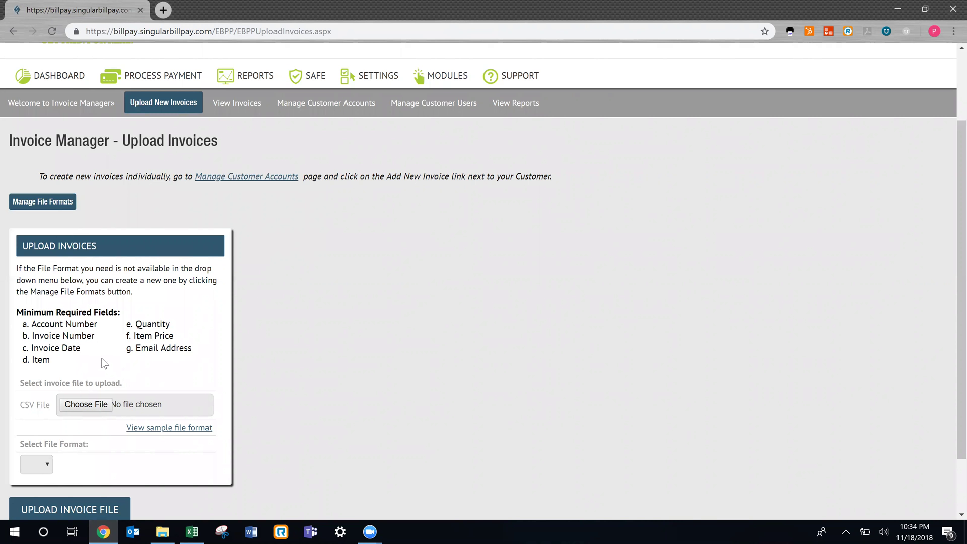
- Start a new invoice file format by uploading Demo Test File Format.csv from the Manage Invoice File Formats page
{"action": "left_click", "coordinate": [45, 204]}
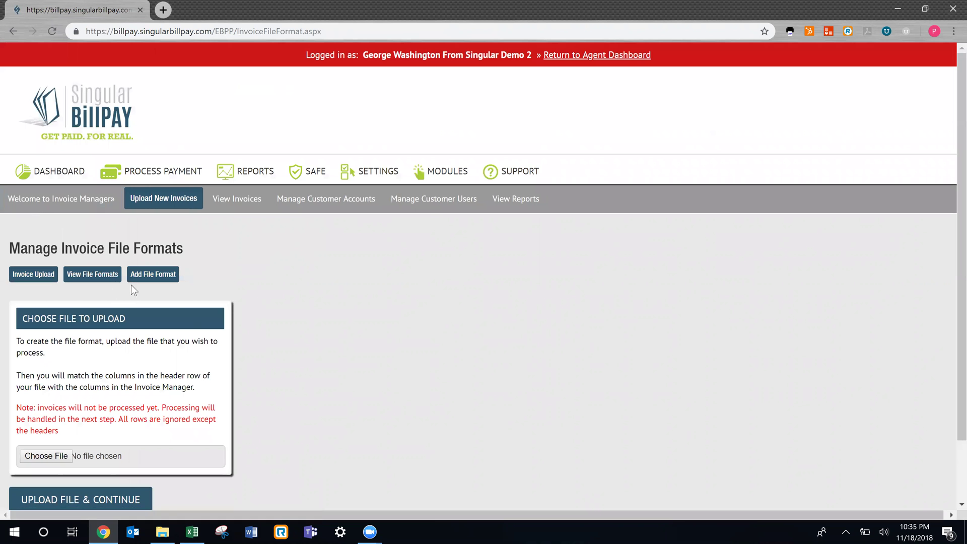
{"action": "left_click", "coordinate": [59, 456]}
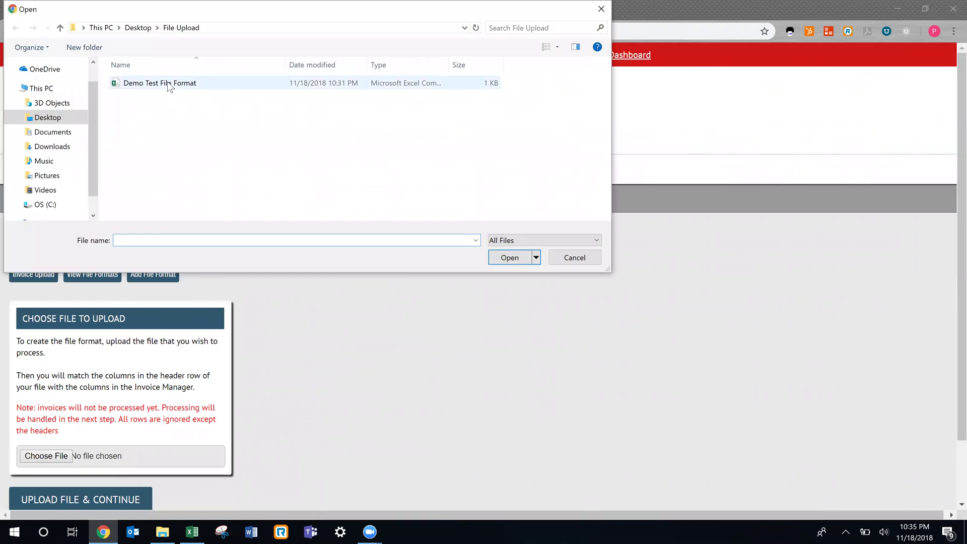
{"action": "left_click", "coordinate": [167, 82]}
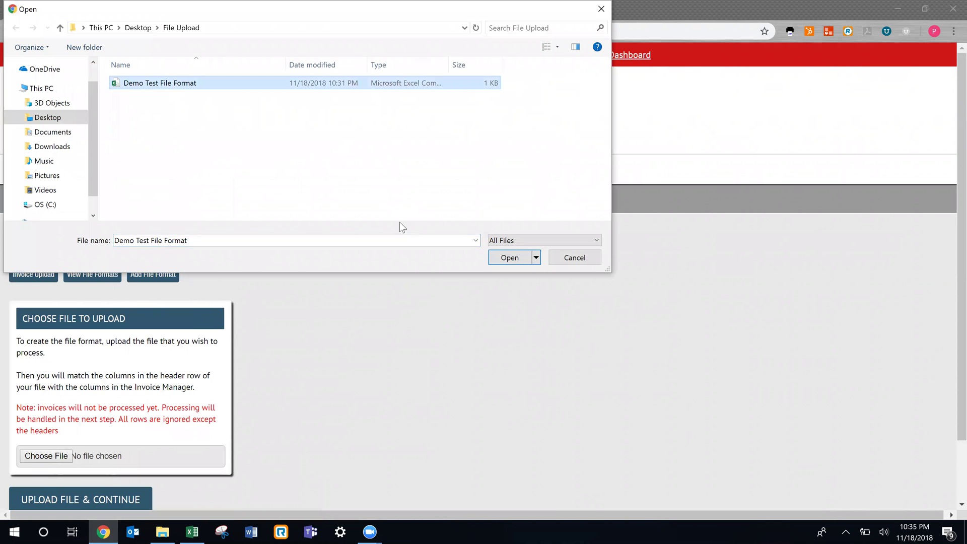
{"action": "left_click", "coordinate": [505, 257]}
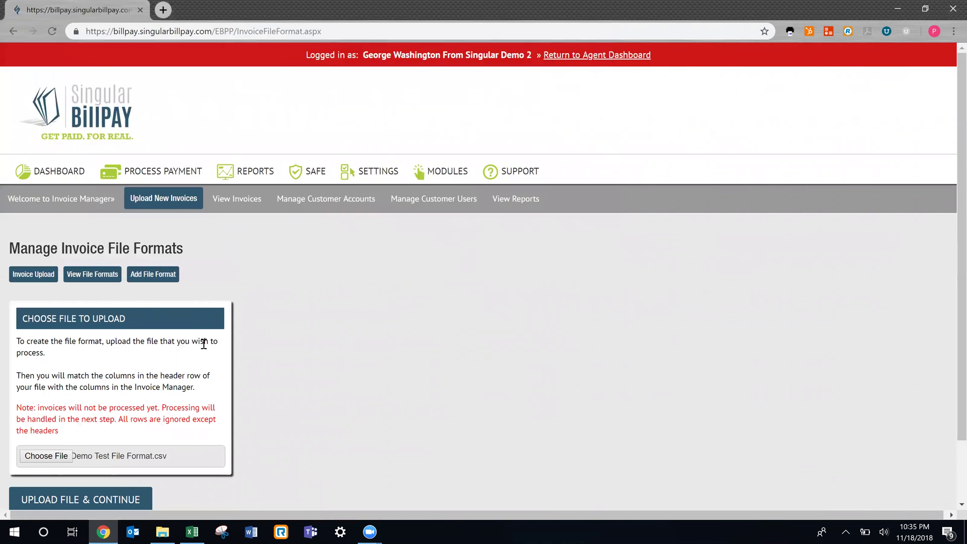
{"action": "scroll", "coordinate": [154, 388], "scroll_direction": "down", "scroll_amount": 1}
{"action": "left_click", "coordinate": [94, 434]}
- Name the file format "General bill data" and save it with the matched columns
{"action": "scroll", "coordinate": [270, 386], "scroll_direction": "down", "scroll_amount": 3}
{"action": "left_click", "coordinate": [85, 252]}
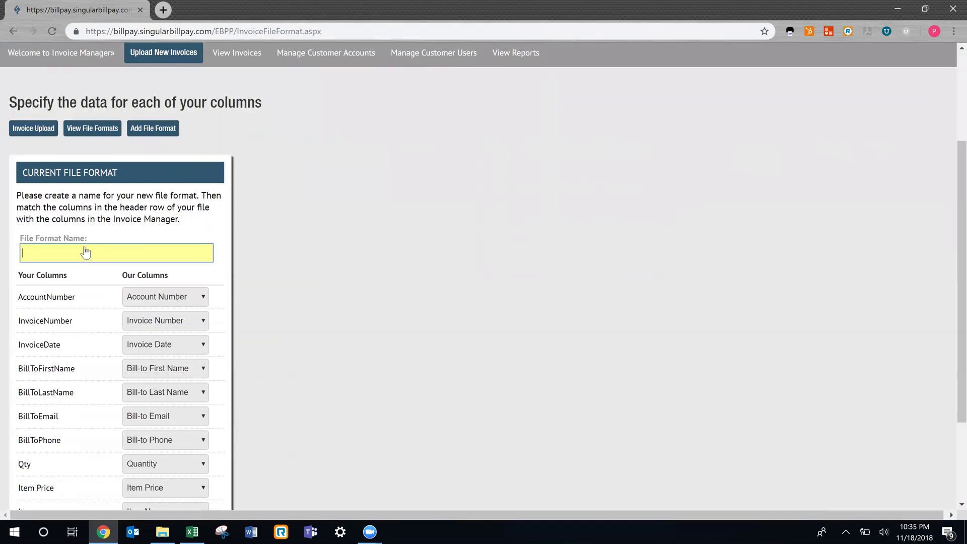
{"action": "type", "text": "Gn"}
{"action": "type", "text": "nera"}
{"action": "type", "text": "l bill"}
{"action": "type", "text": " data"}
{"action": "scroll", "coordinate": [85, 263], "scroll_direction": "down", "scroll_amount": 2}
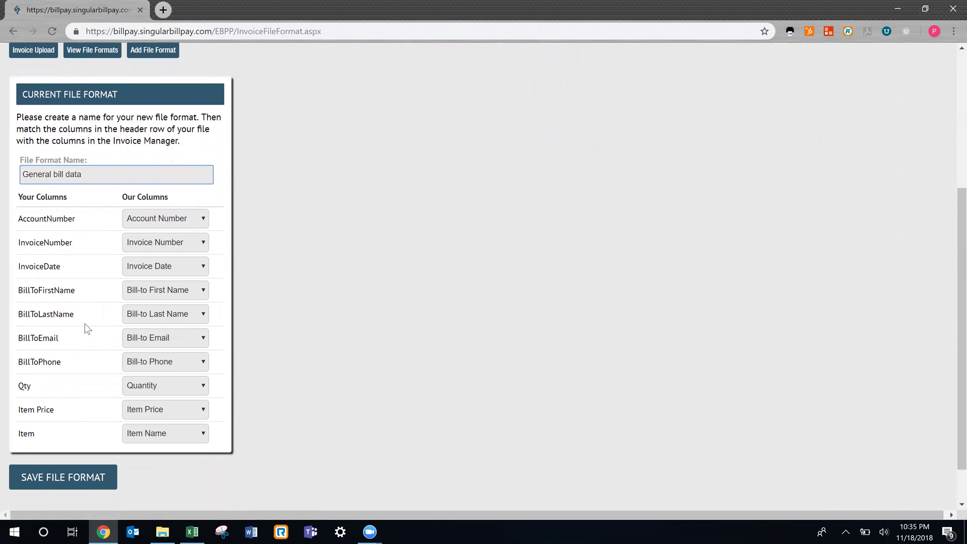
{"action": "left_click", "coordinate": [67, 481]}
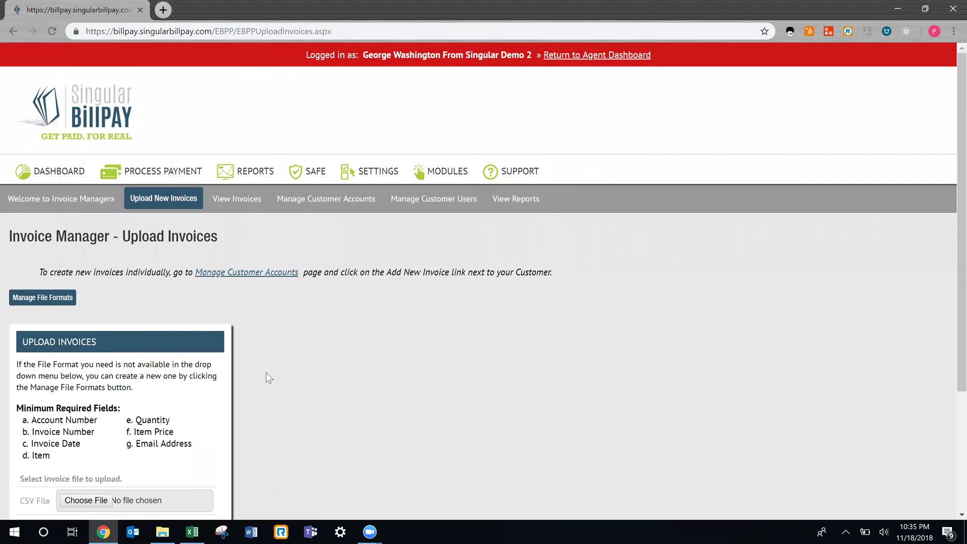
- Upload Demo Test File Format.csv as the invoice file using the General bill data file format
{"action": "scroll", "coordinate": [266, 372], "scroll_direction": "down", "scroll_amount": 2}
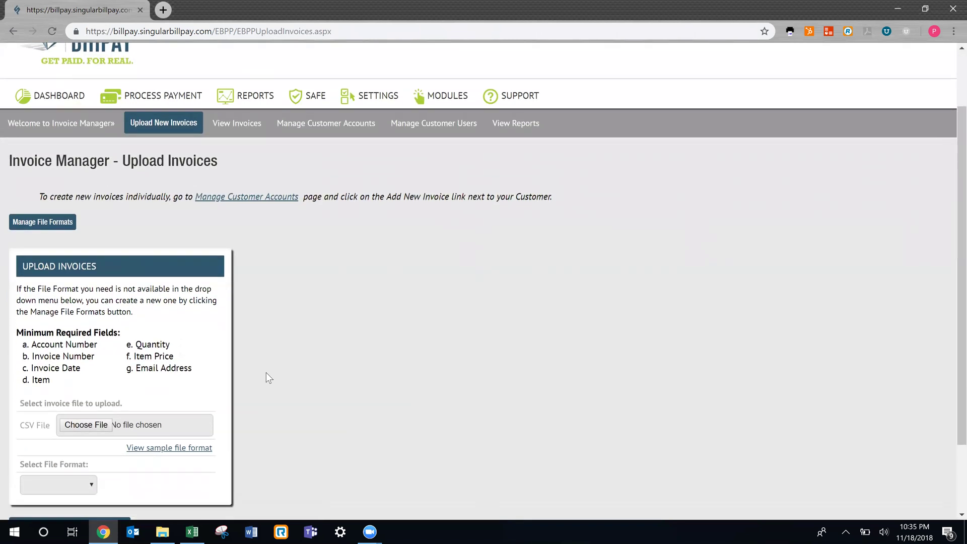
{"action": "scroll", "coordinate": [166, 414], "scroll_direction": "down", "scroll_amount": 2}
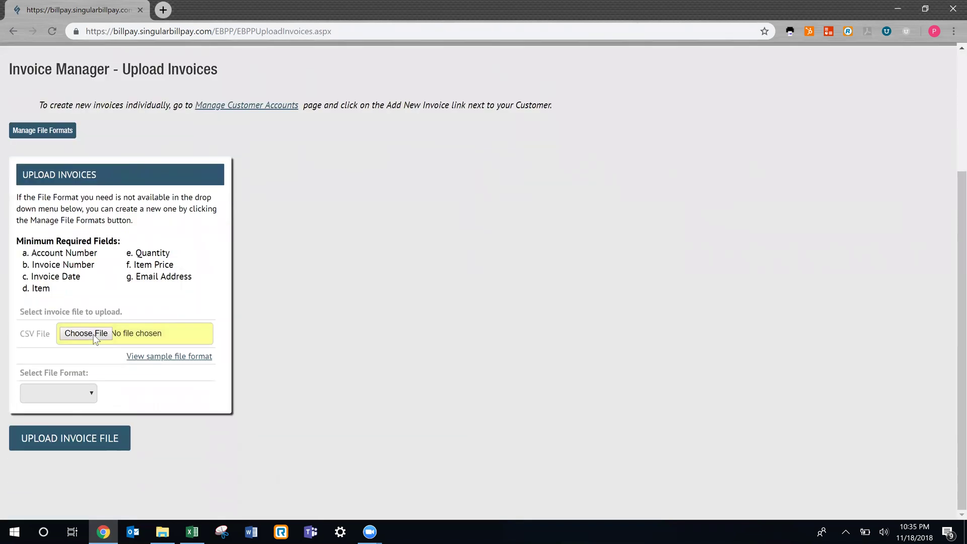
{"action": "left_click", "coordinate": [94, 335]}
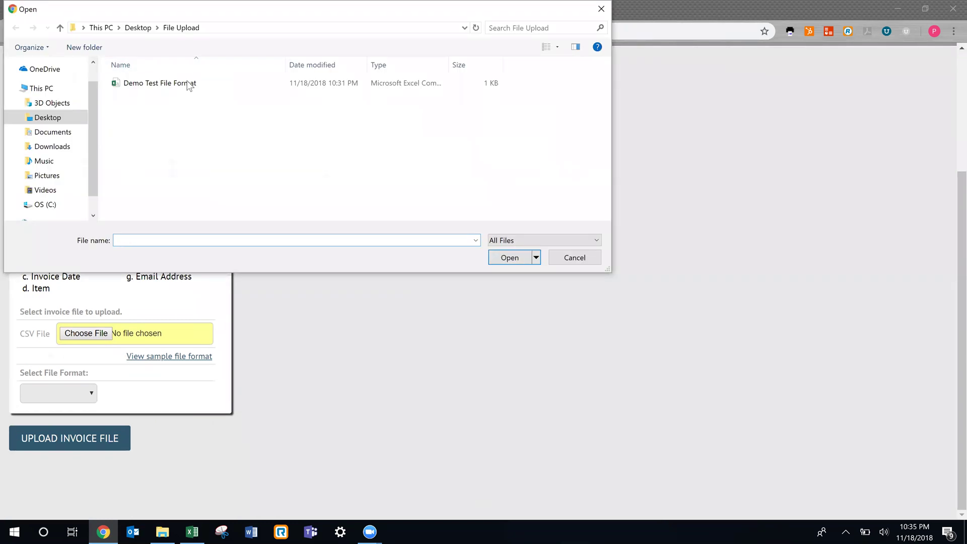
{"action": "left_click", "coordinate": [185, 87]}
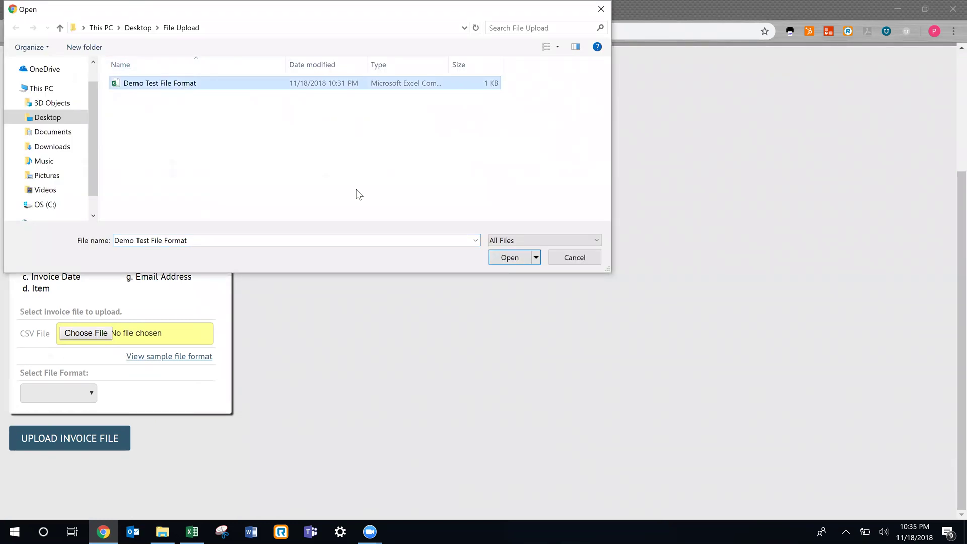
{"action": "left_click", "coordinate": [508, 258]}
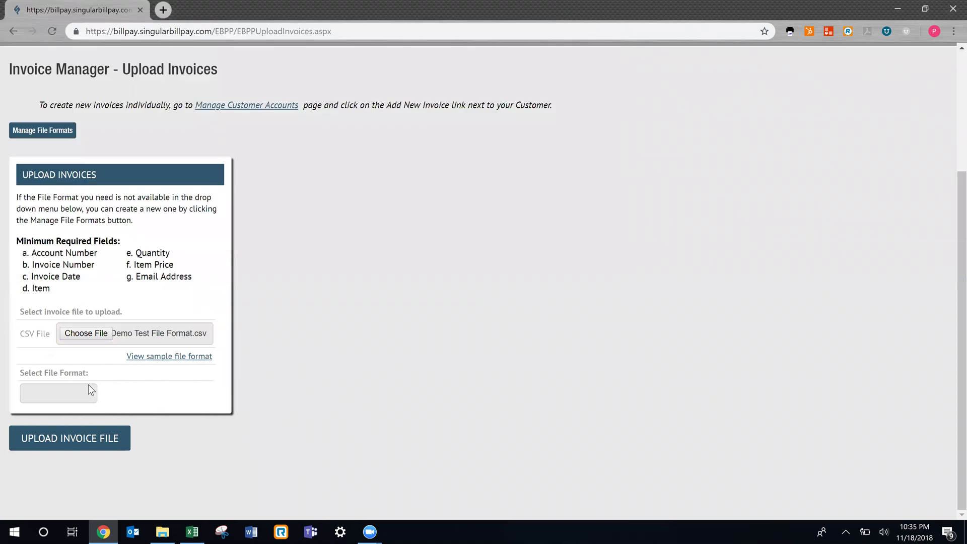
{"action": "left_click", "coordinate": [74, 391]}
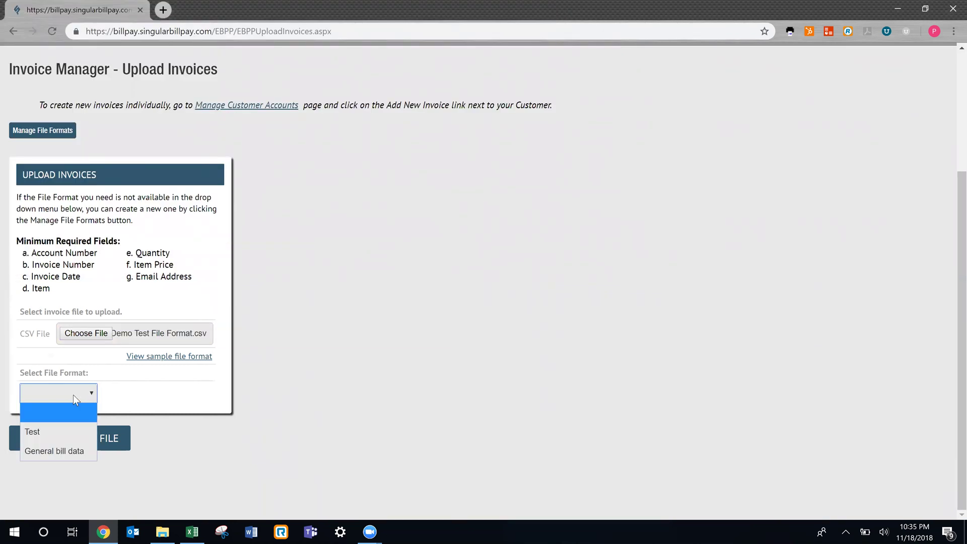
{"action": "left_click", "coordinate": [67, 451]}
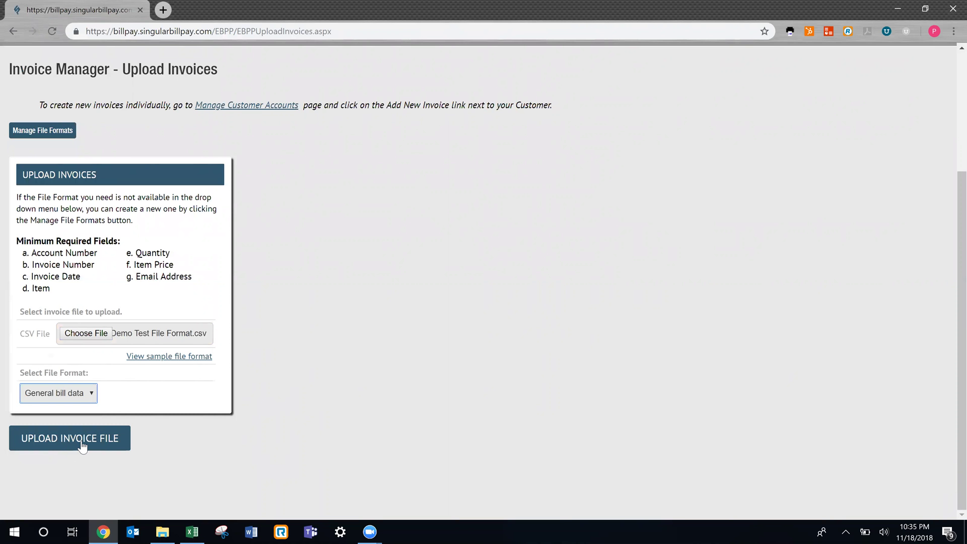
{"action": "left_click", "coordinate": [78, 447]}
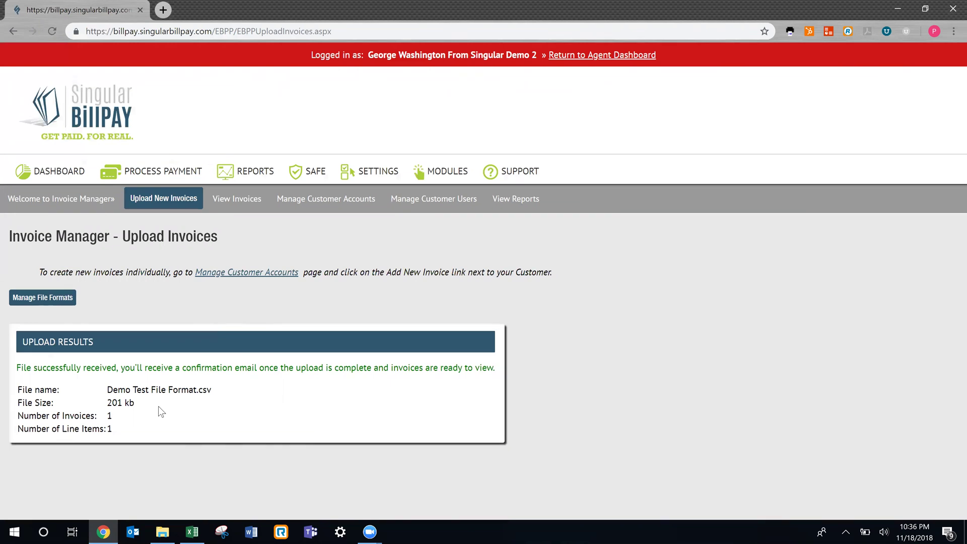
- Search all customer accounts and view the invoices of the last listed account
{"action": "left_click", "coordinate": [238, 275]}
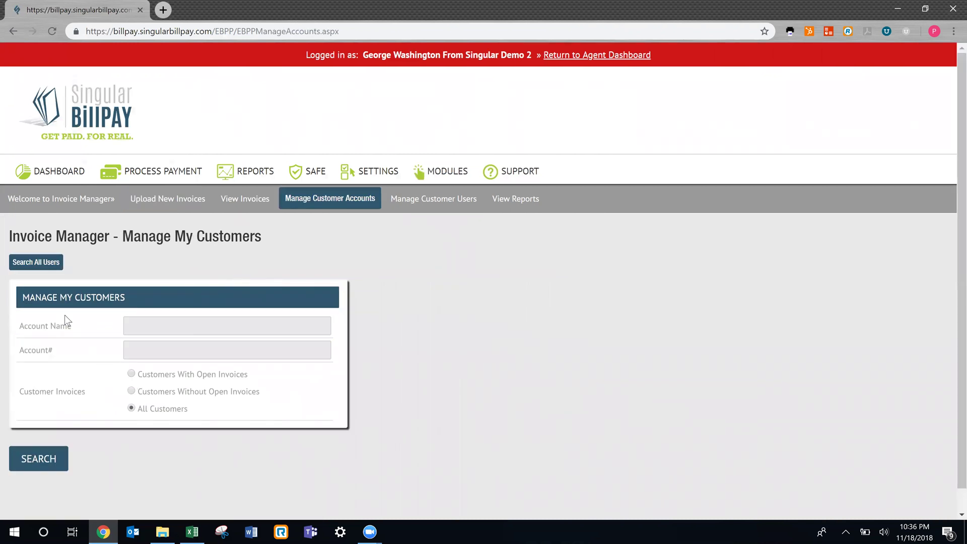
{"action": "left_click", "coordinate": [50, 266]}
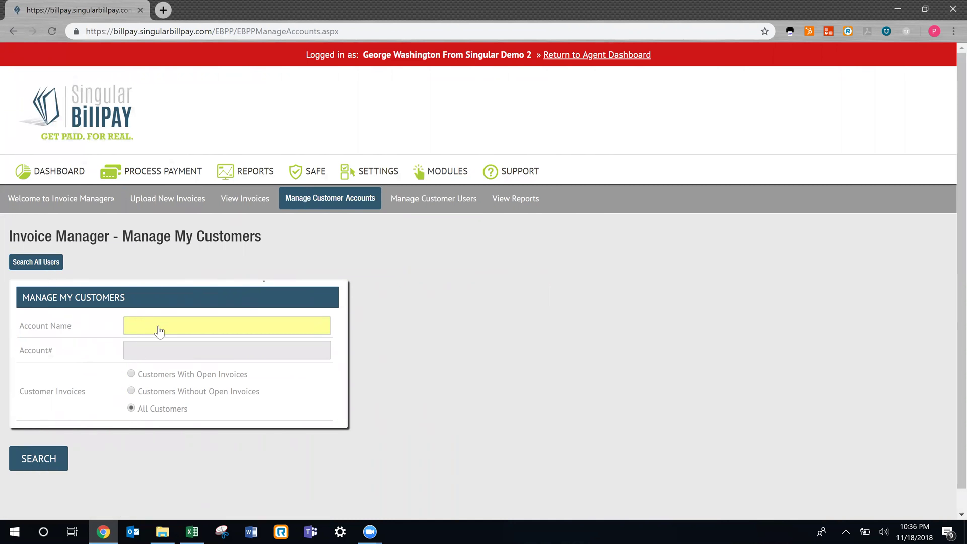
{"action": "left_click", "coordinate": [45, 462]}
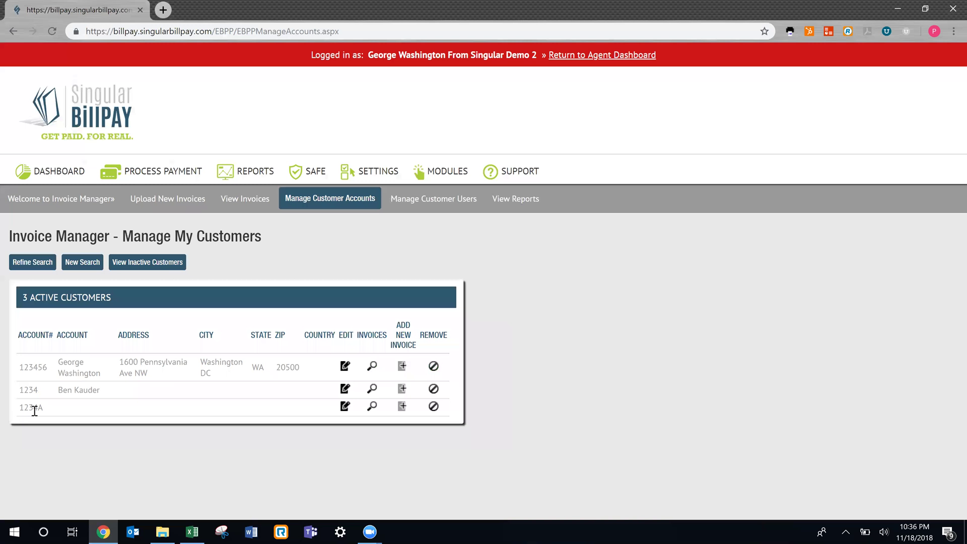
{"action": "left_click", "coordinate": [372, 406]}
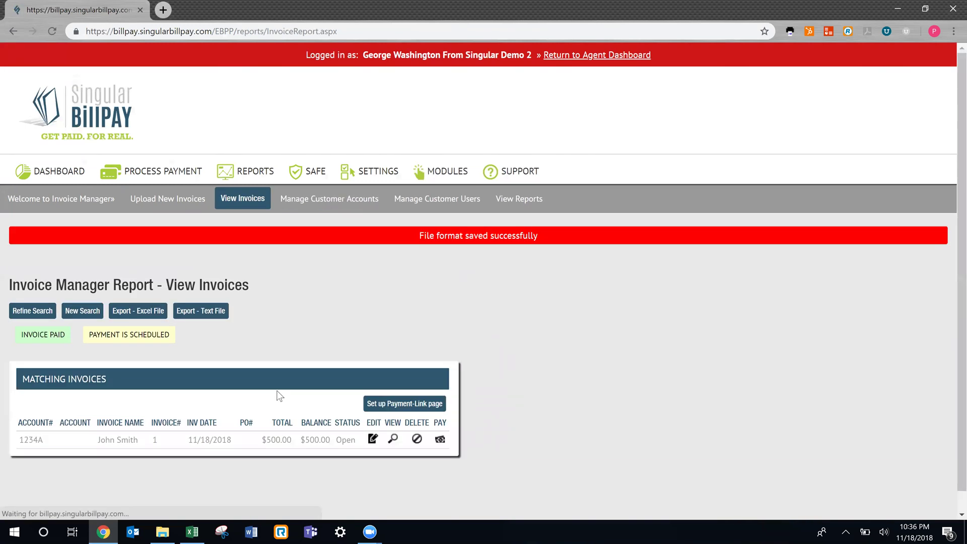
{"action": "scroll", "coordinate": [277, 391], "scroll_direction": "down", "scroll_amount": 1}
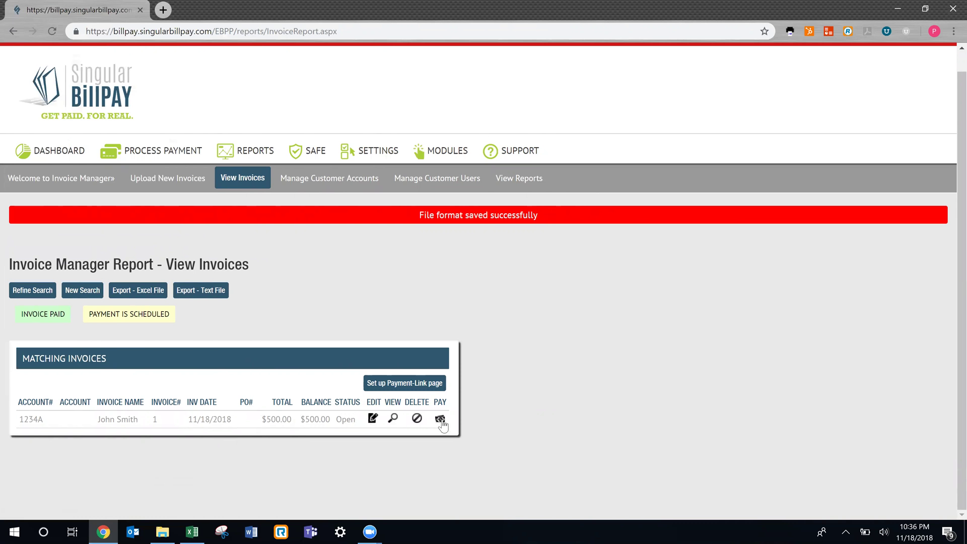
- Return to the customer list, start a new invoice for the last listed account and enter its invoice number
{"action": "left_click", "coordinate": [12, 32]}
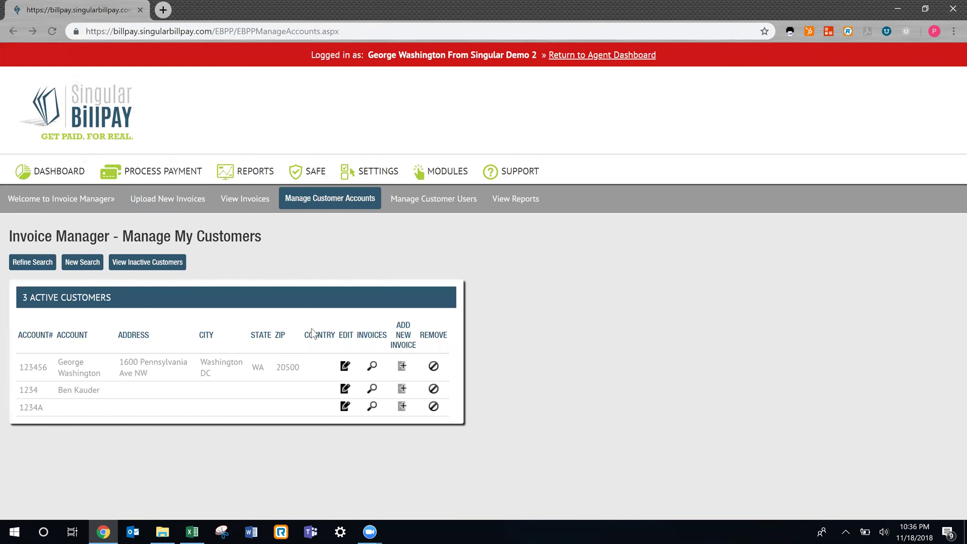
{"action": "left_click", "coordinate": [403, 409]}
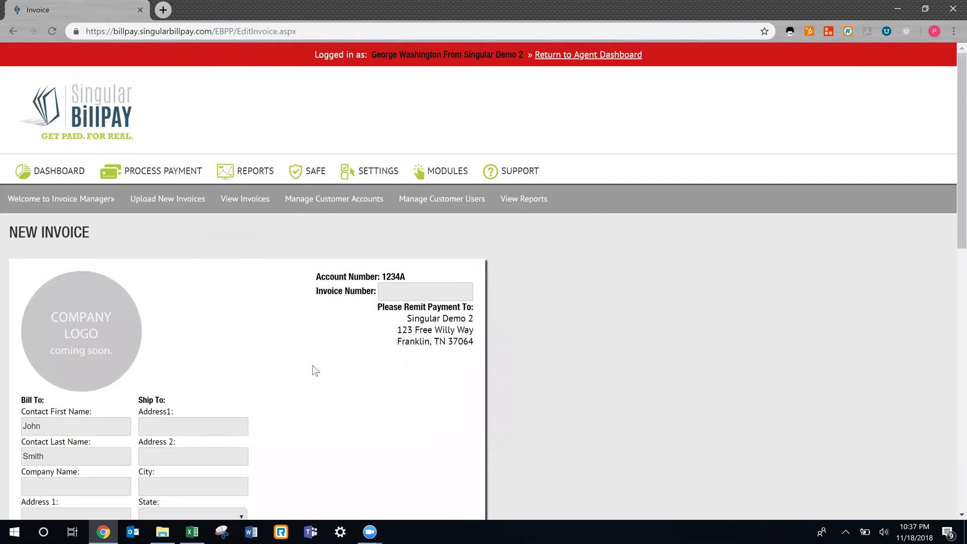
{"action": "scroll", "coordinate": [313, 365], "scroll_direction": "down", "scroll_amount": 1}
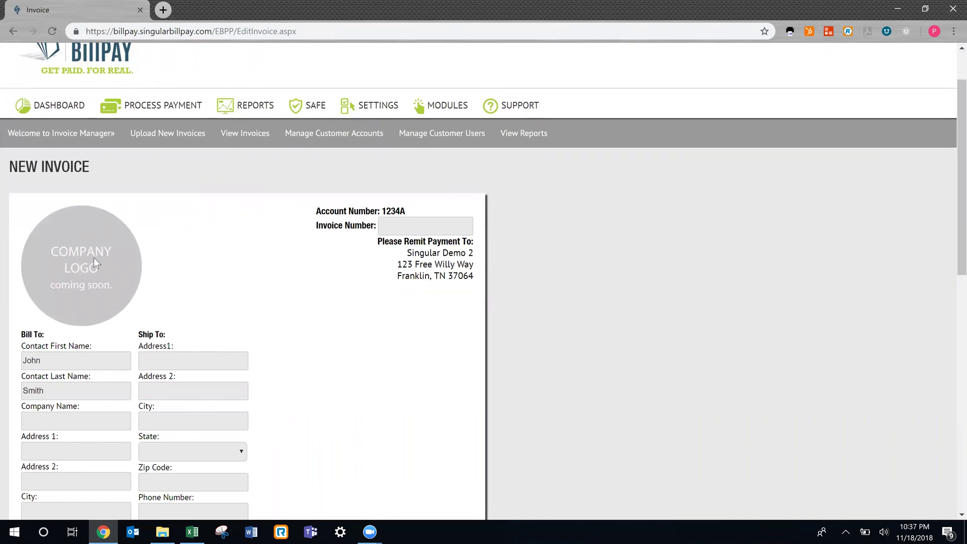
{"action": "left_click", "coordinate": [400, 228]}
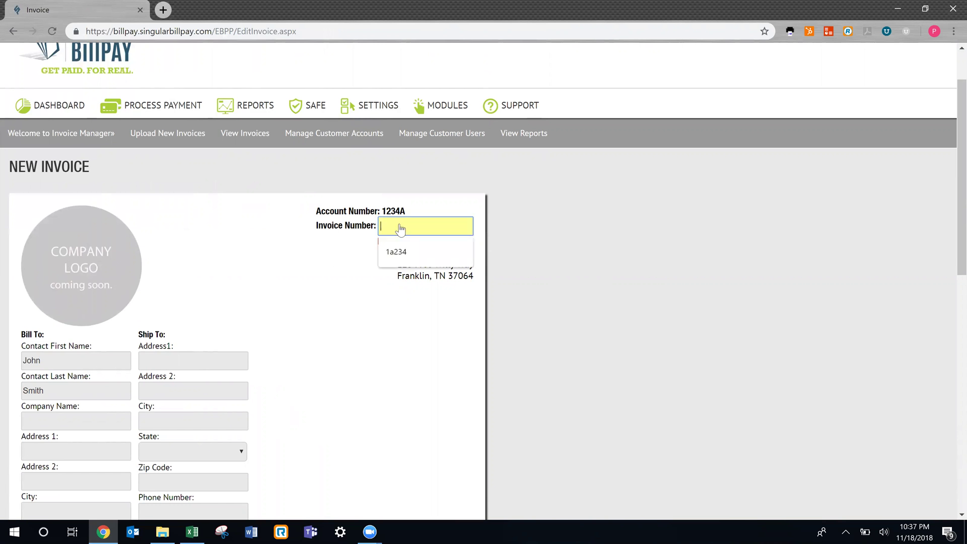
{"action": "type", "text": "12345a"}
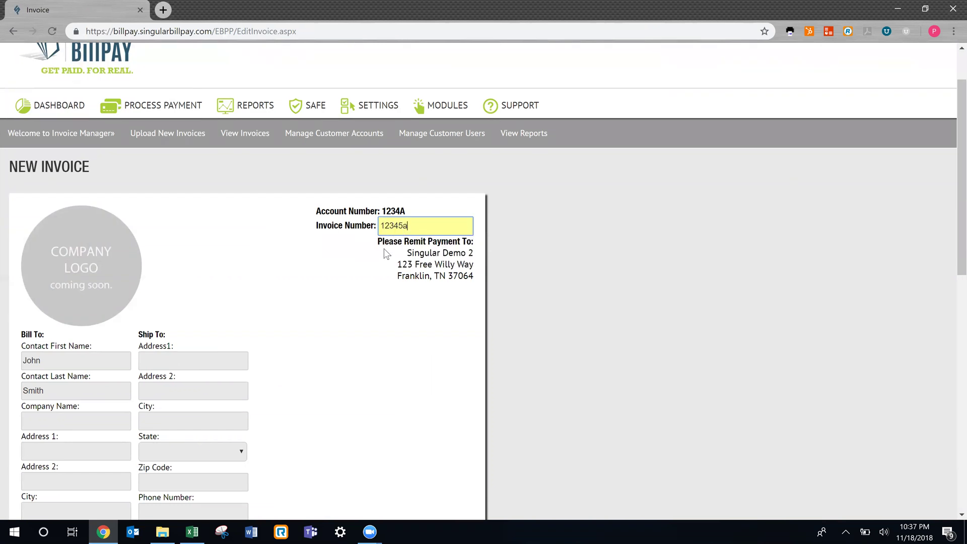
- Examine the new invoice form's billing and shipping details, line items, totals and customer message sections
{"action": "scroll", "coordinate": [364, 294], "scroll_direction": "down", "scroll_amount": 6}
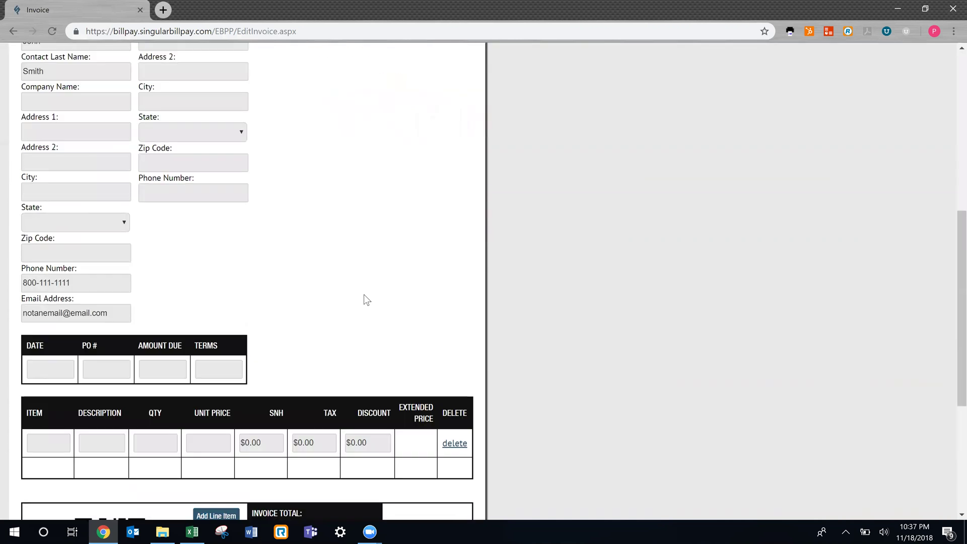
{"action": "scroll", "coordinate": [367, 299], "scroll_direction": "down", "scroll_amount": 5}
{"action": "scroll", "coordinate": [364, 295], "scroll_direction": "up", "scroll_amount": 1}
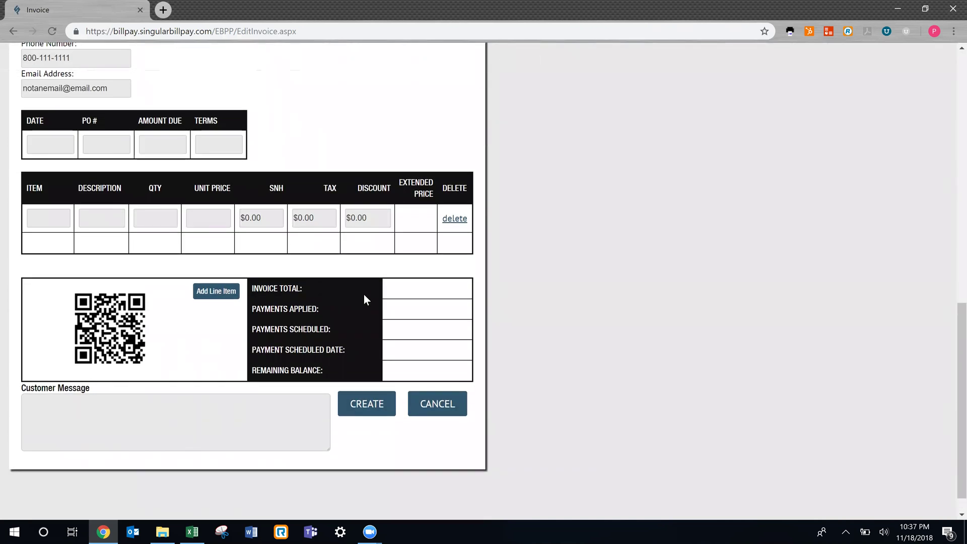
{"action": "scroll", "coordinate": [365, 296], "scroll_direction": "up", "scroll_amount": 2}
{"action": "scroll", "coordinate": [366, 298], "scroll_direction": "up", "scroll_amount": 7}
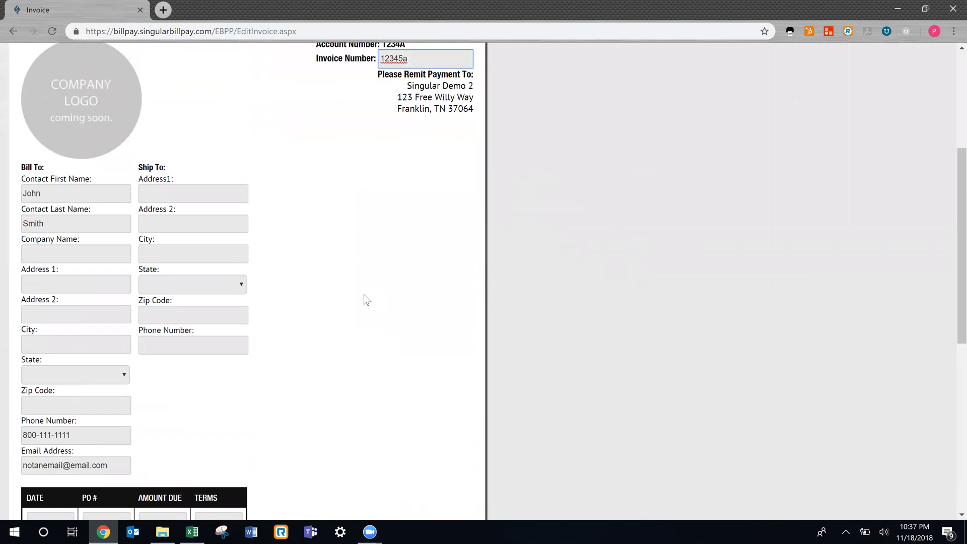
{"action": "scroll", "coordinate": [364, 294], "scroll_direction": "up", "scroll_amount": 2}
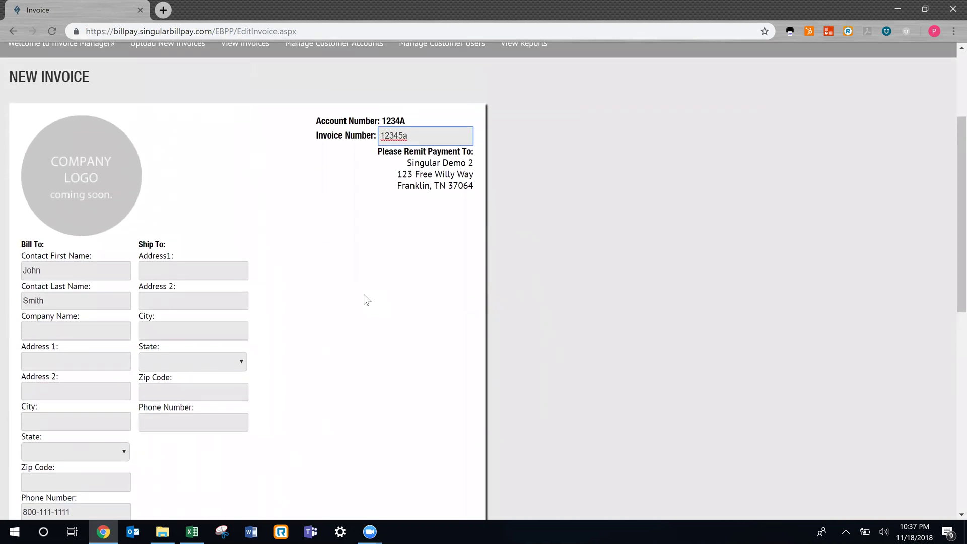